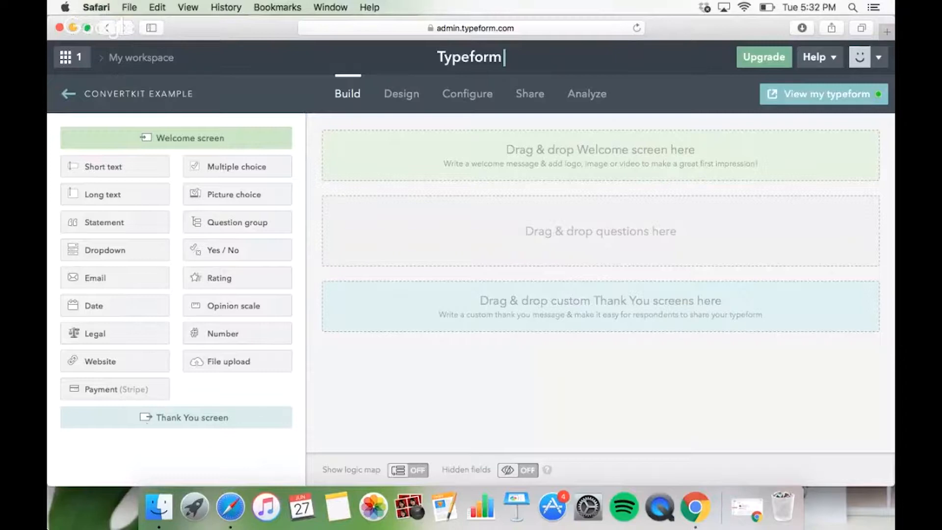
Add a welcome screen to the form and replace its placeholder text with "Welcome blog readers!".
{"action": "left_click", "coordinate": [126, 142]}
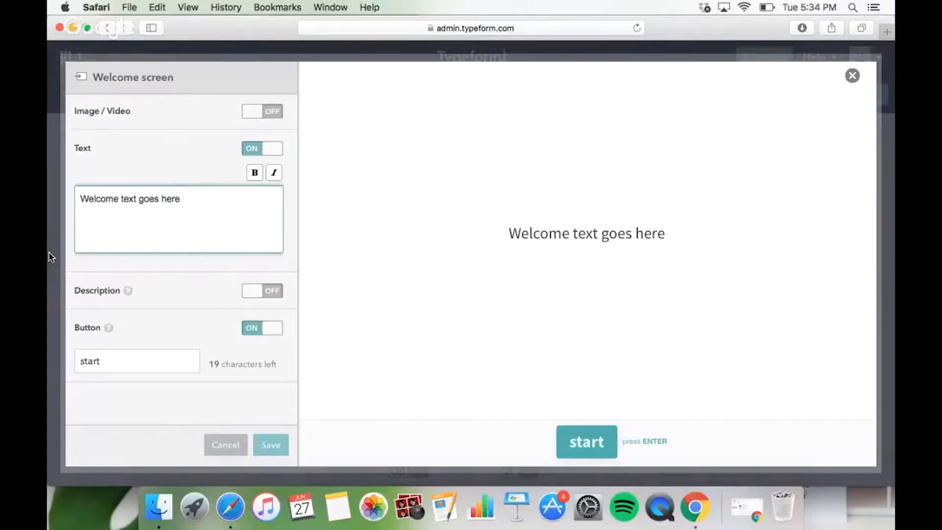
{"action": "left_click_drag", "start_coordinate": [189, 194], "coordinate": [54, 194]}
{"action": "key", "text": "BackSpace"}
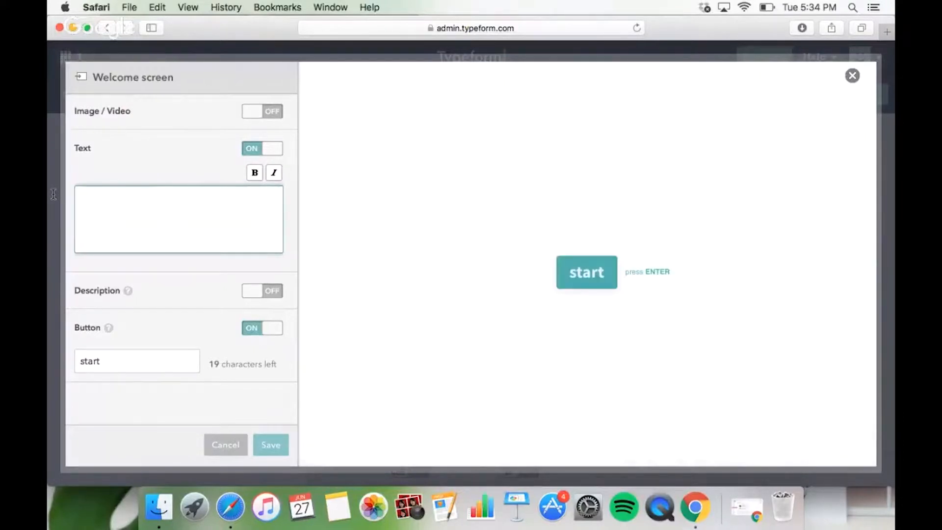
{"action": "type", "text": "Welcome blog readers!"}
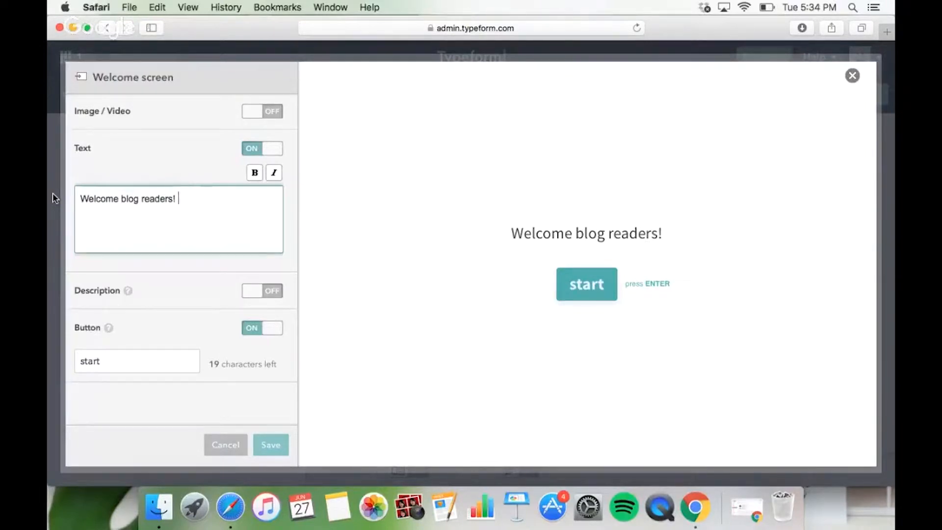
Enable the welcome screen's description, set its button label to "Start survey now!", and save the screen.
{"action": "left_click", "coordinate": [278, 292]}
{"action": "left_click", "coordinate": [140, 354]}
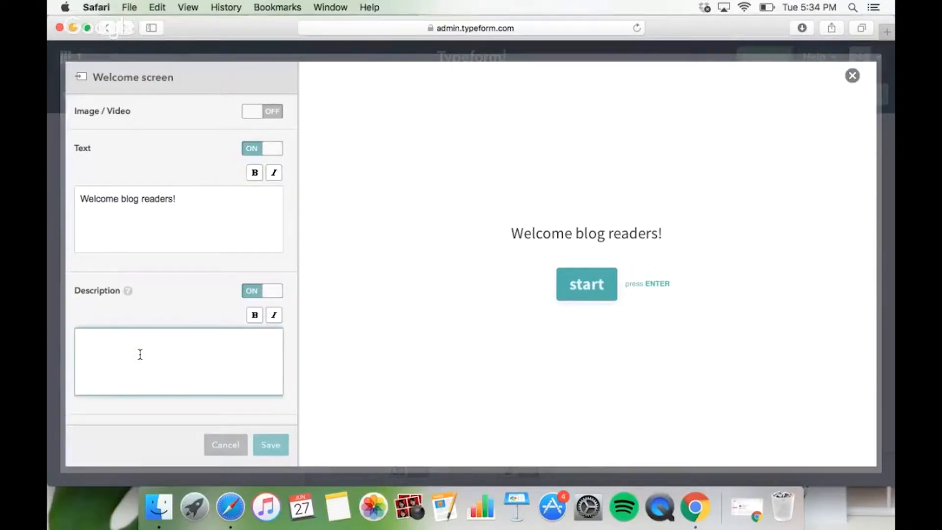
{"action": "scroll", "coordinate": [140, 354], "scroll_direction": "down", "scroll_amount": 3}
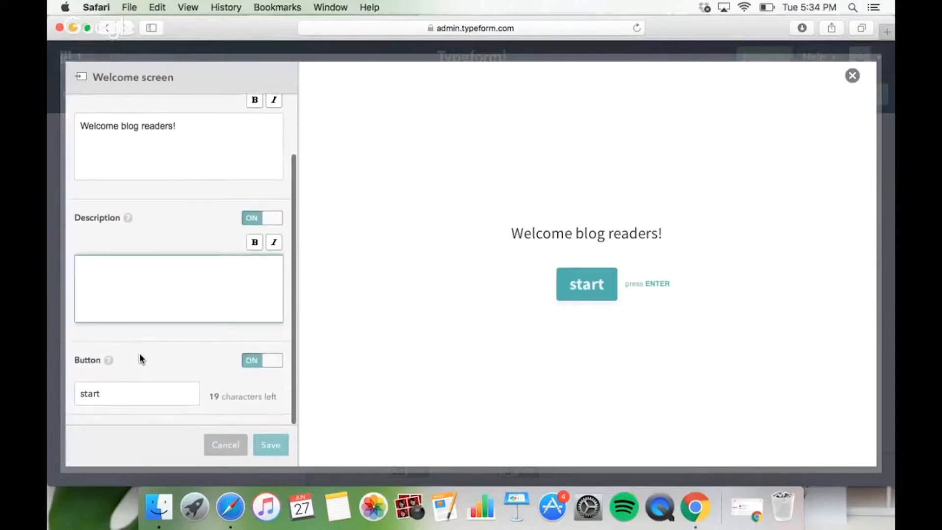
{"action": "left_click", "coordinate": [111, 391]}
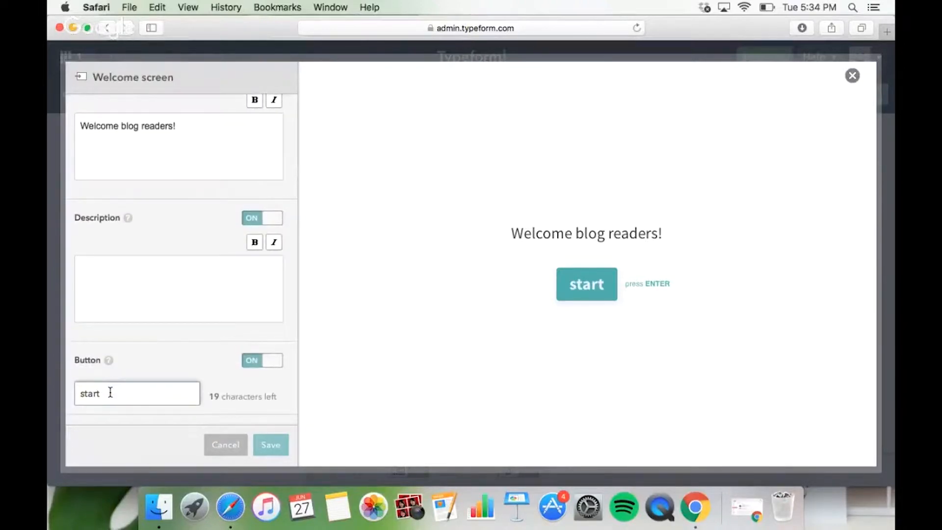
{"action": "left_click_drag", "start_coordinate": [122, 393], "coordinate": [79, 395]}
{"action": "key", "text": "BackSpace"}
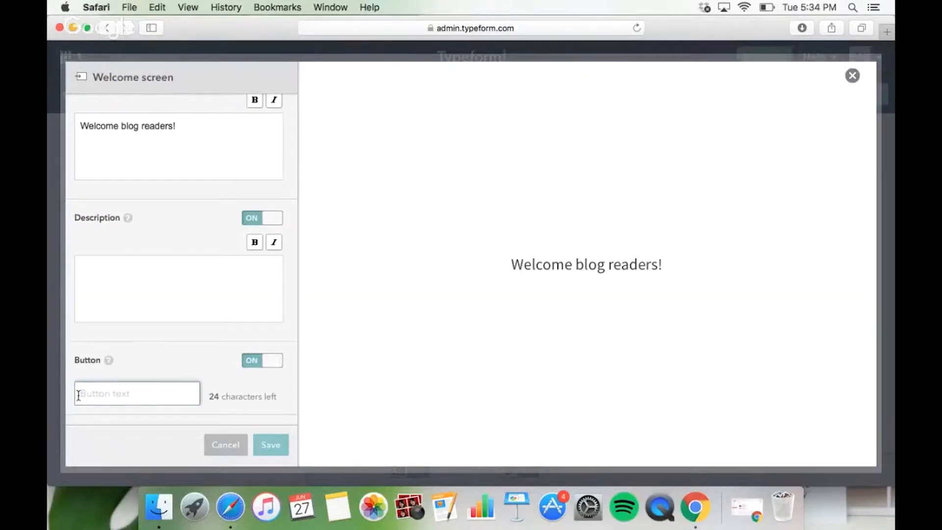
{"action": "type", "text": "Start survey"}
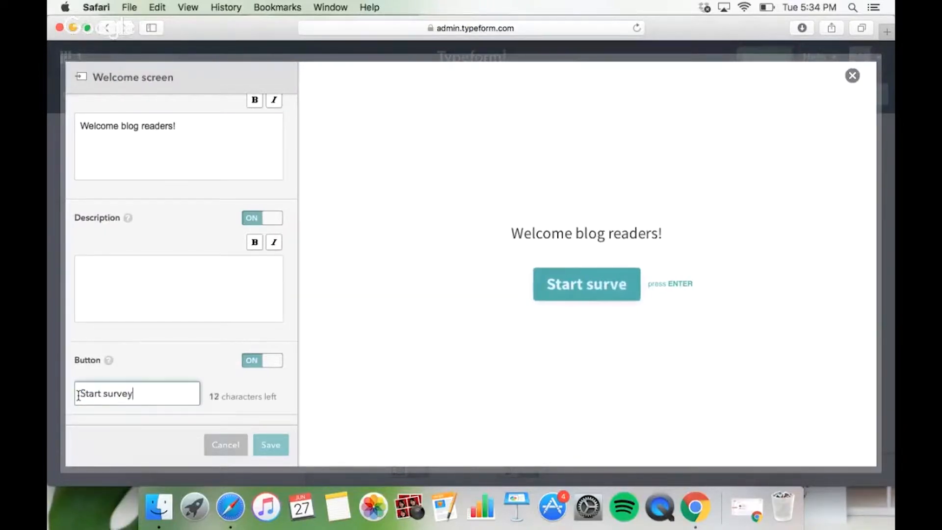
{"action": "type", "text": " now!"}
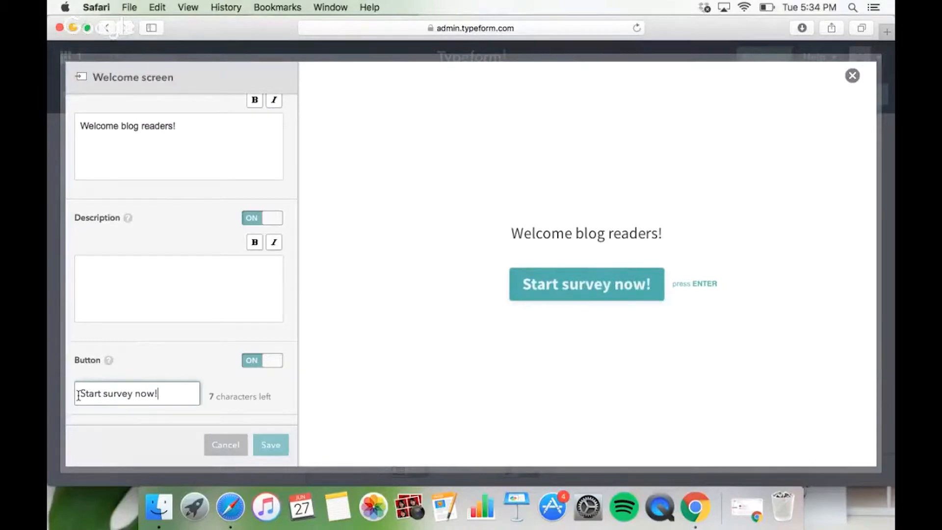
{"action": "left_click", "coordinate": [268, 451]}
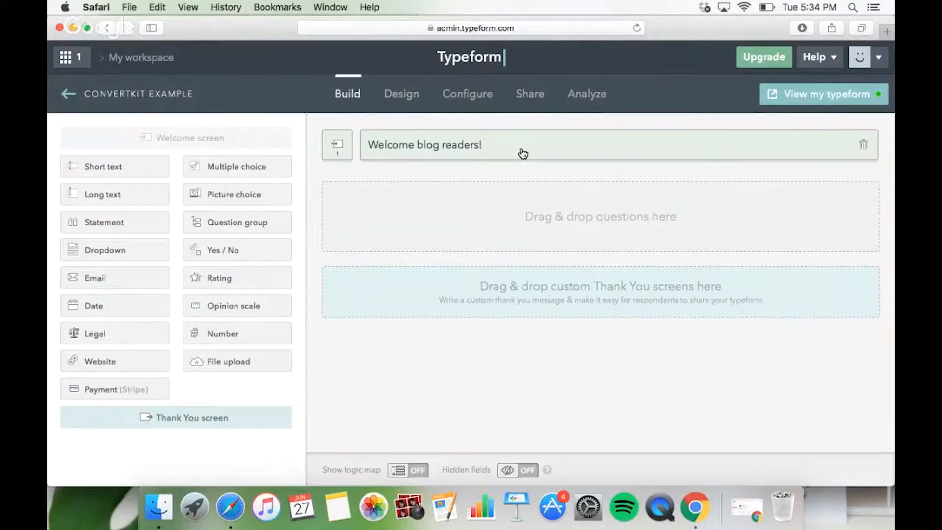
{"action": "left_click", "coordinate": [523, 153]}
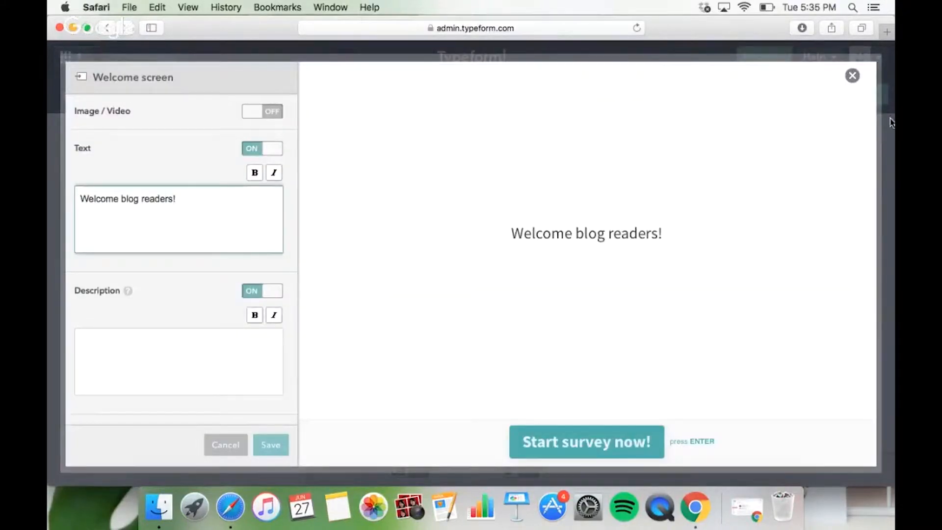
{"action": "left_click", "coordinate": [852, 78]}
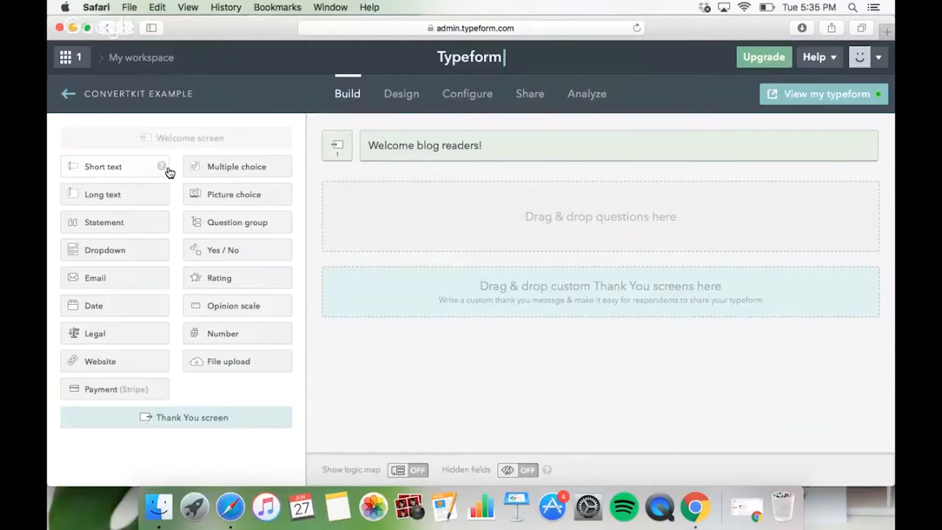
Add a multiple choice question asking "What are your thoughts when you hear about taking photos with your phone camera?".
{"action": "left_click", "coordinate": [225, 169]}
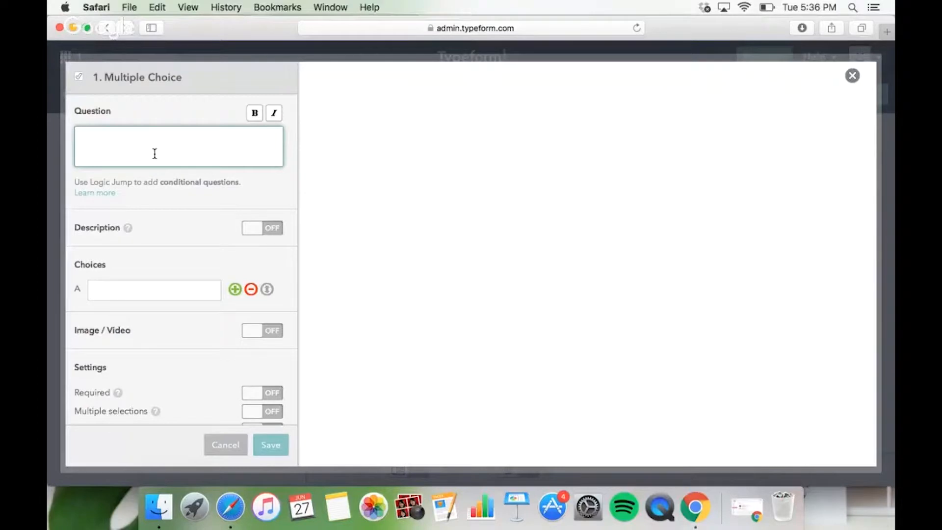
{"action": "type", "text": "What are you"}
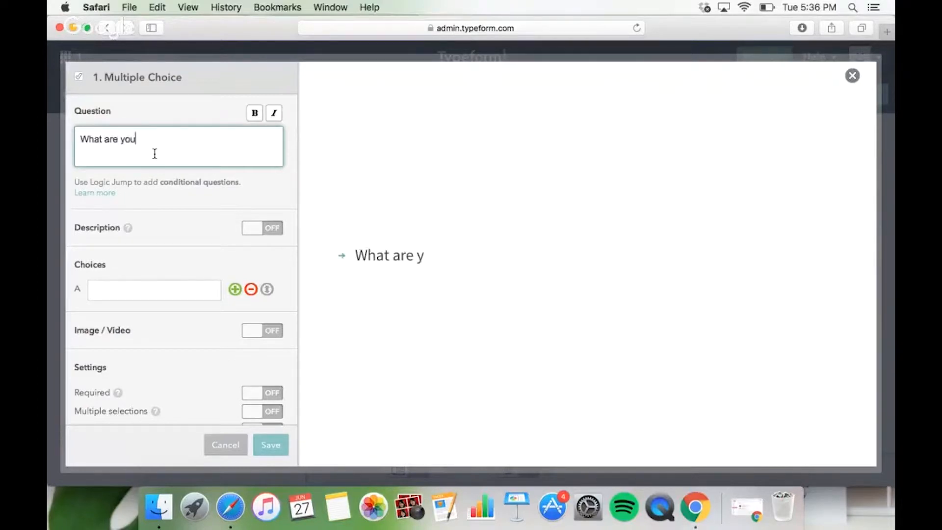
{"action": "type", "text": "r thoughts"}
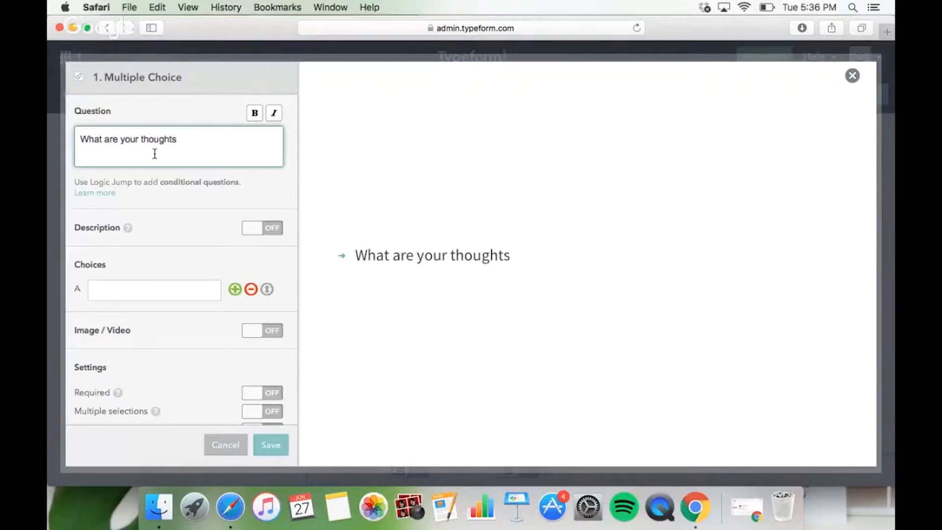
{"action": "type", "text": " when you "}
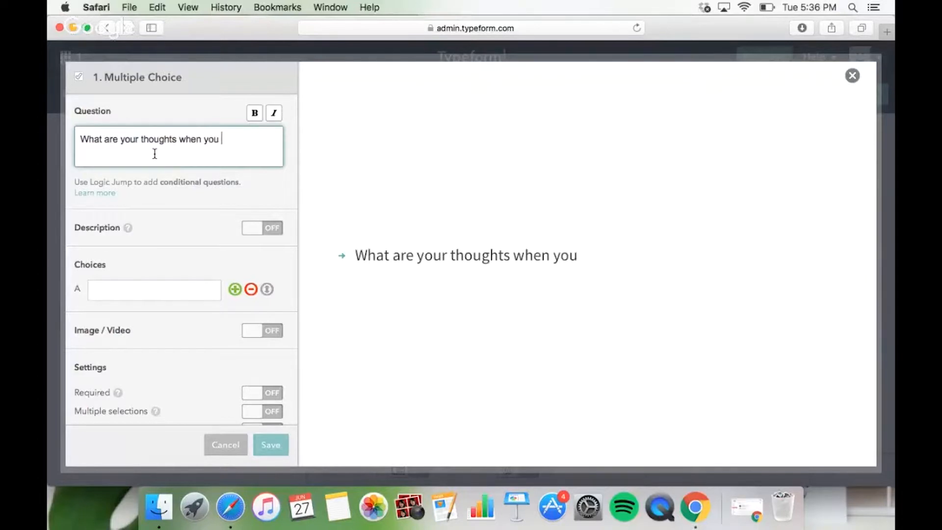
{"action": "type", "text": "hear about takin"}
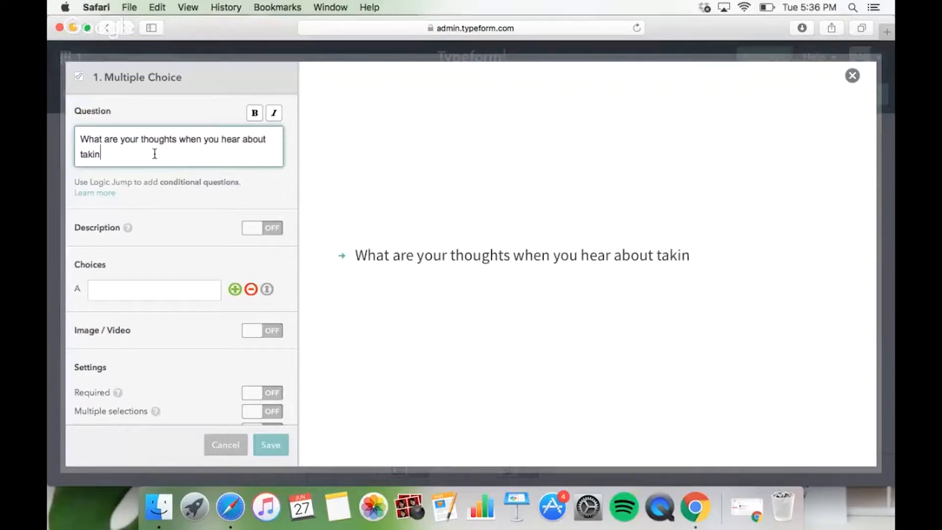
{"action": "type", "text": "g phot"}
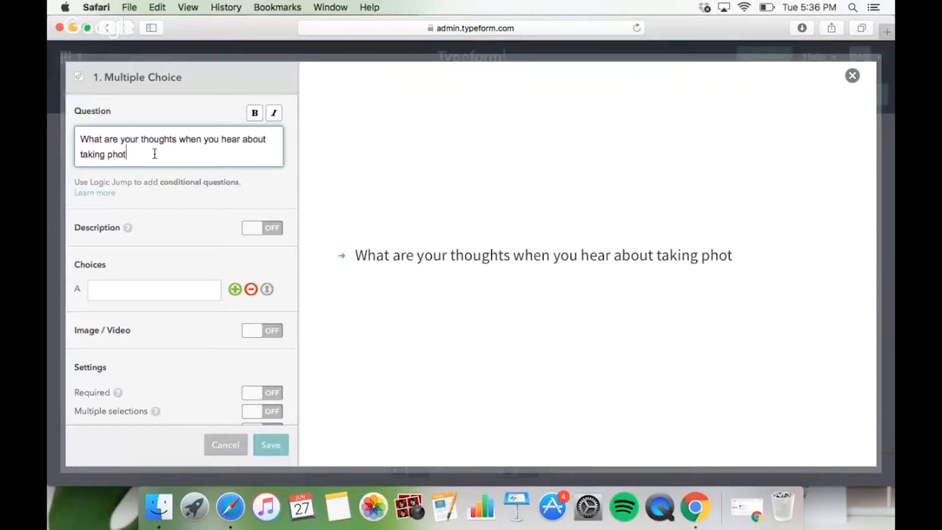
{"action": "type", "text": "os with your phone ca"}
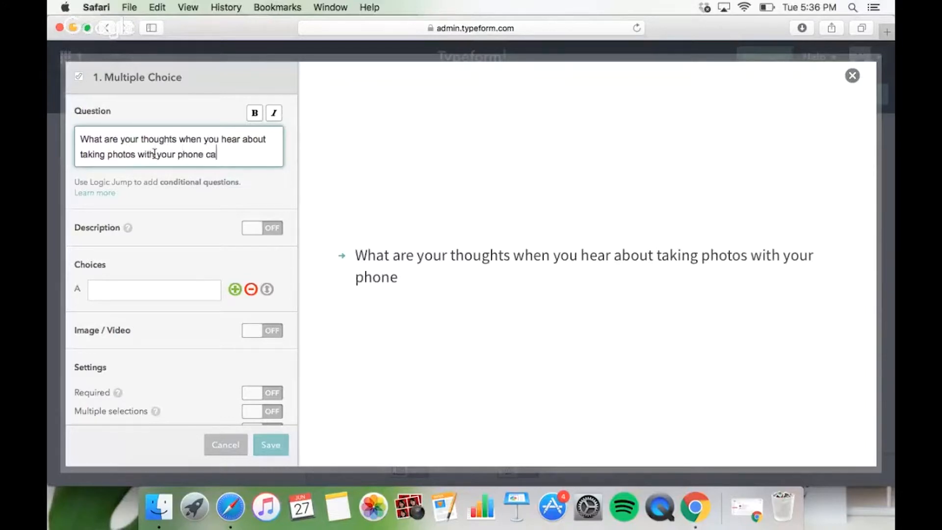
{"action": "type", "text": "mera?"}
Enter "I love taking photos with my phone because it's convenient!" as the question's first answer choice.
{"action": "key", "text": "Tab"}
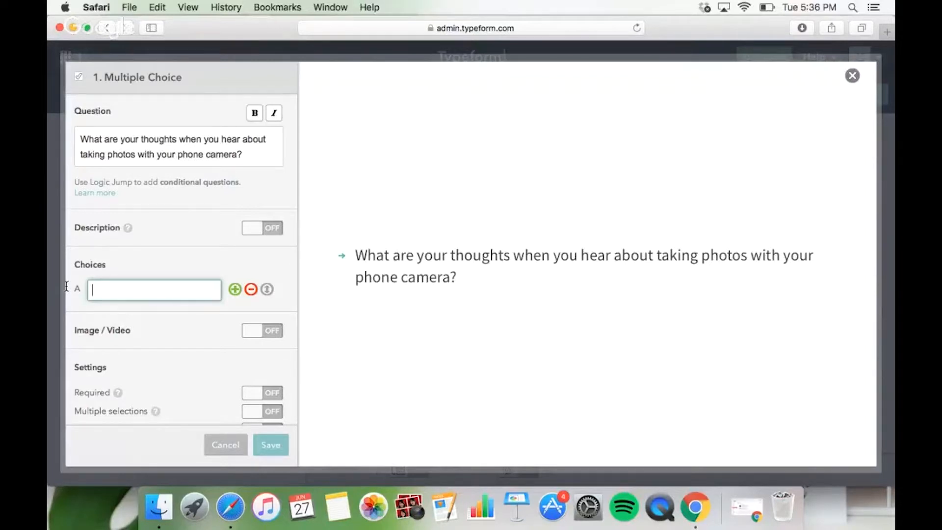
{"action": "type", "text": "I love tak"}
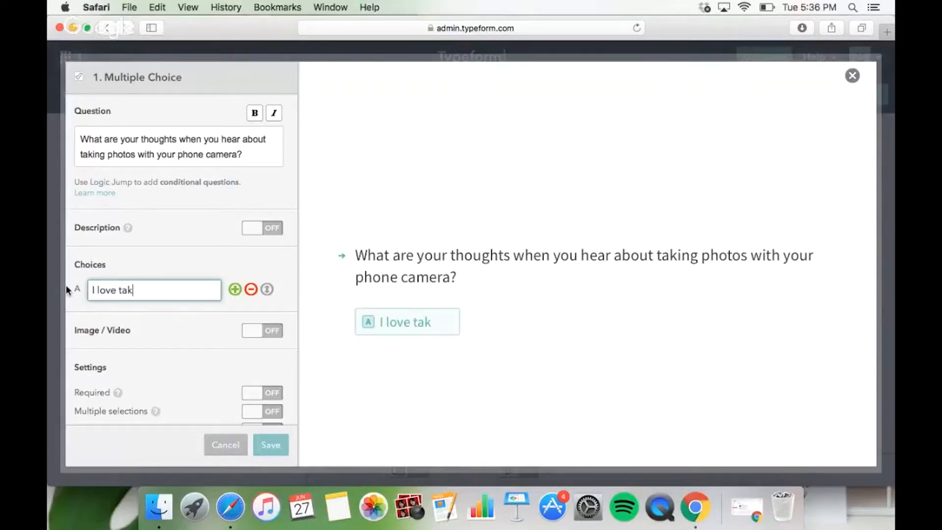
{"action": "type", "text": "ing photos with my p"}
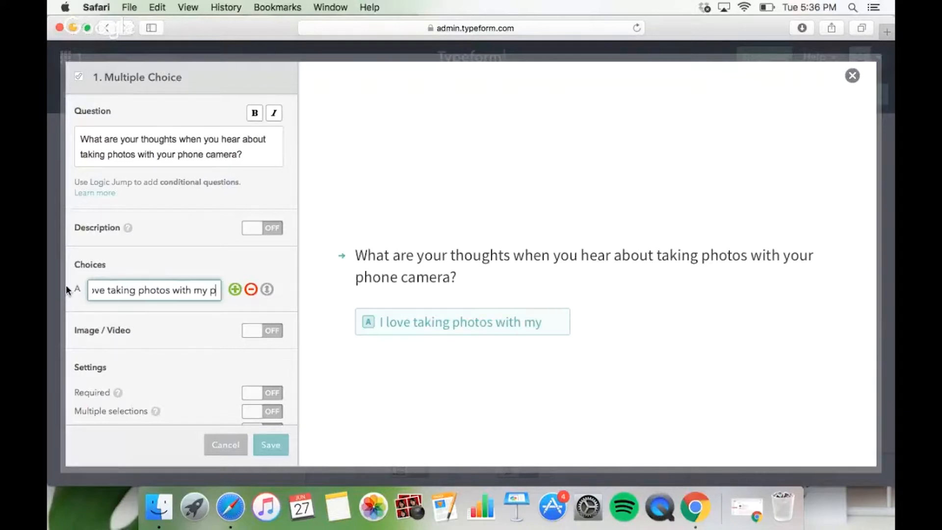
{"action": "type", "text": "hone because it's"}
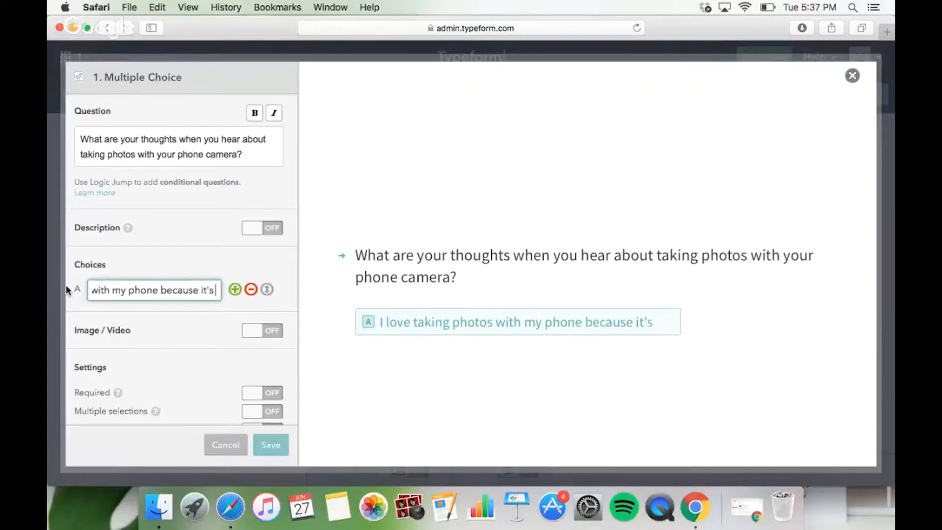
{"action": "type", "text": " convenie"}
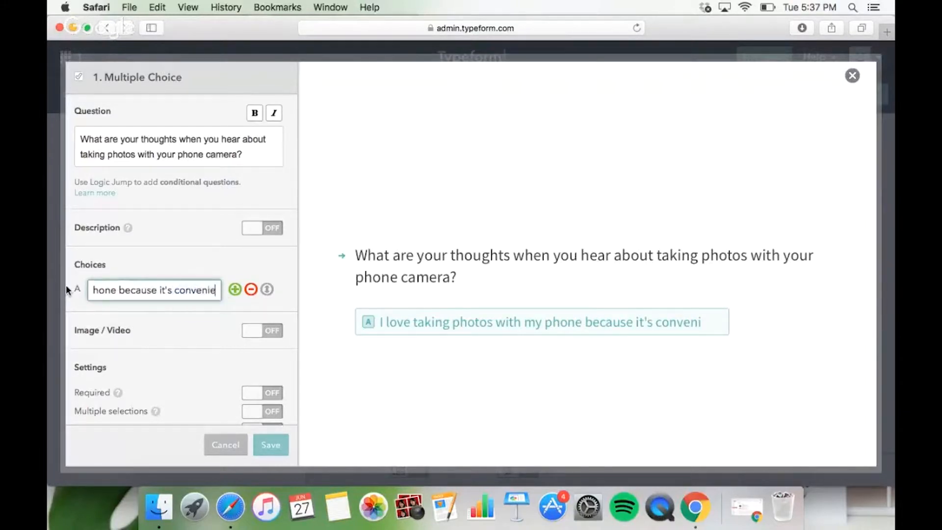
{"action": "type", "text": "nt!"}
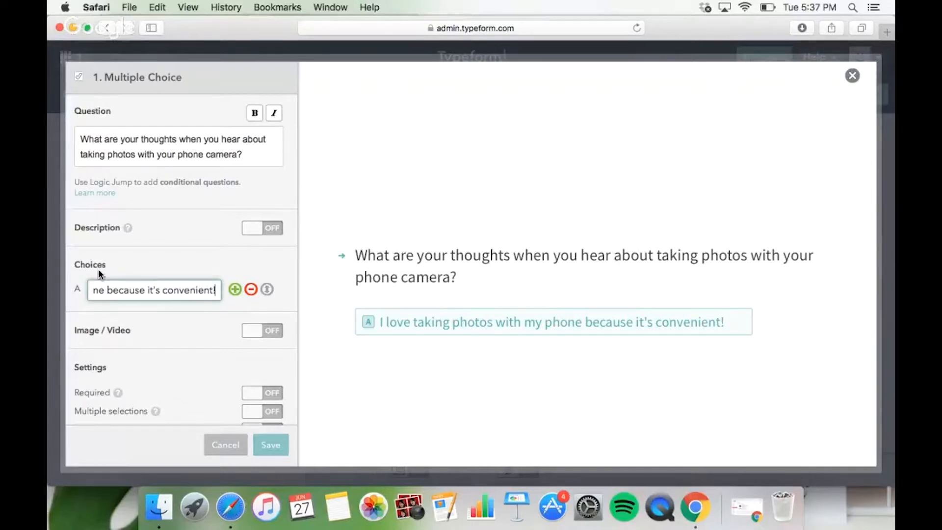
Add a second answer choice reading "I don't like the quality of my camera's photos" and save the question.
{"action": "left_click", "coordinate": [235, 291]}
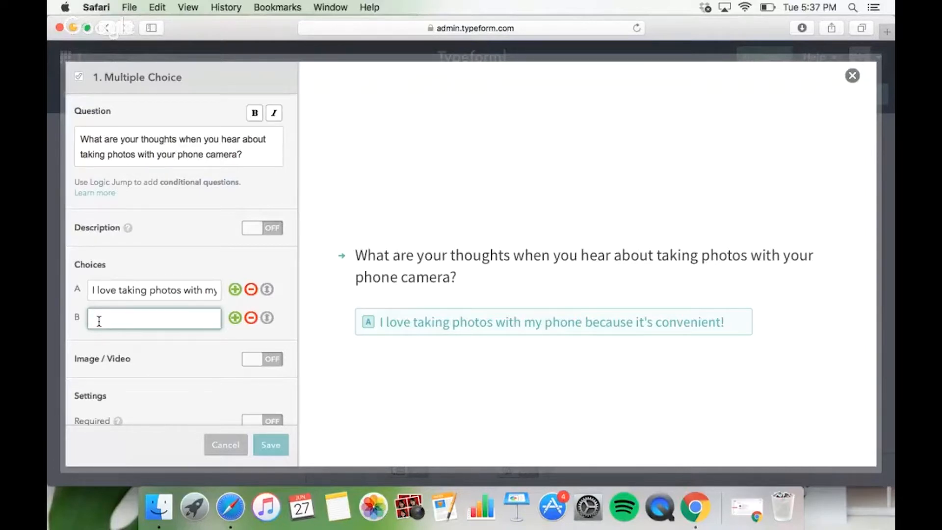
{"action": "type", "text": "I don't "}
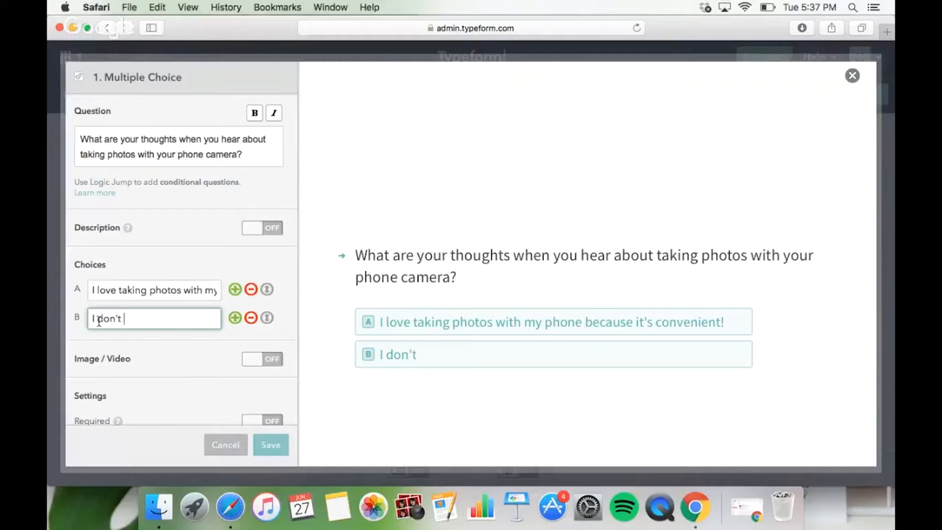
{"action": "type", "text": "like the quality o"}
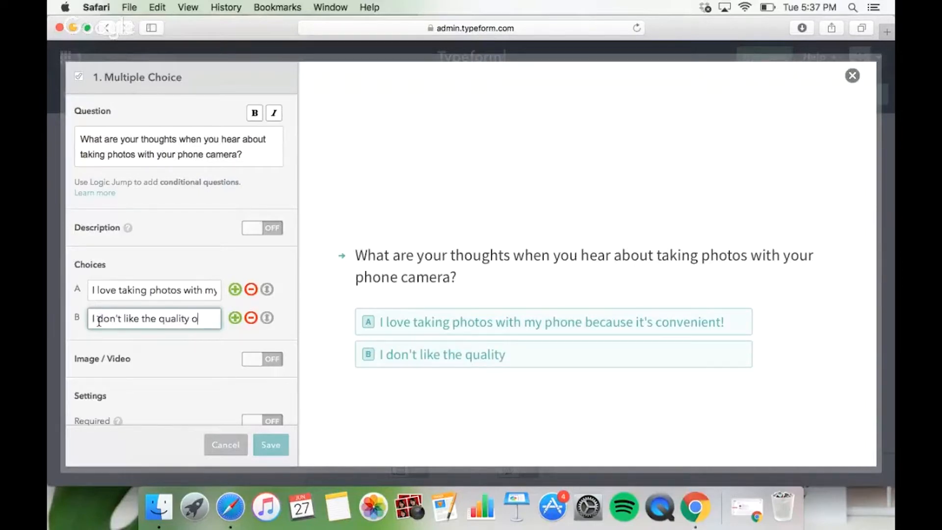
{"action": "type", "text": "f my camera"}
{"action": "key", "text": "BackSpace"}
{"action": "key", "text": "BackSpace"}
{"action": "key", "text": "BackSpace"}
{"action": "type", "text": "mera"}
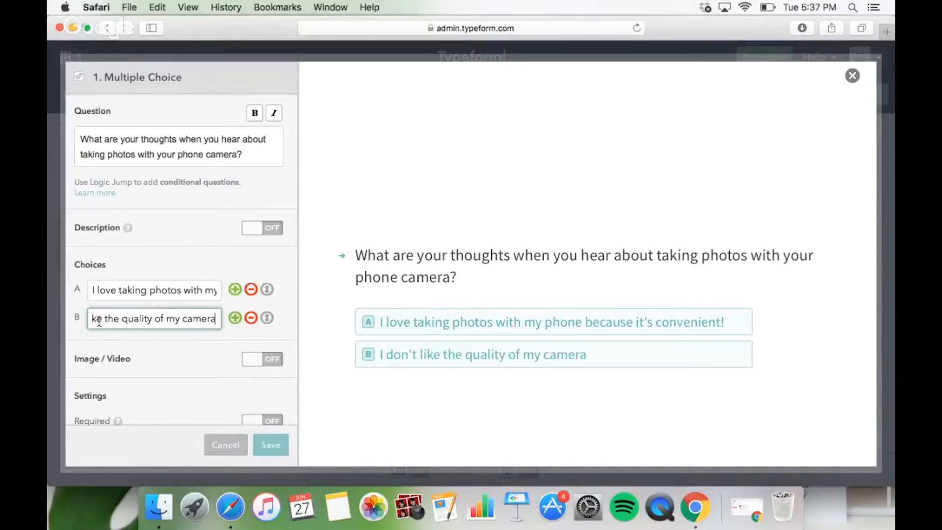
{"action": "type", "text": "'s photos"}
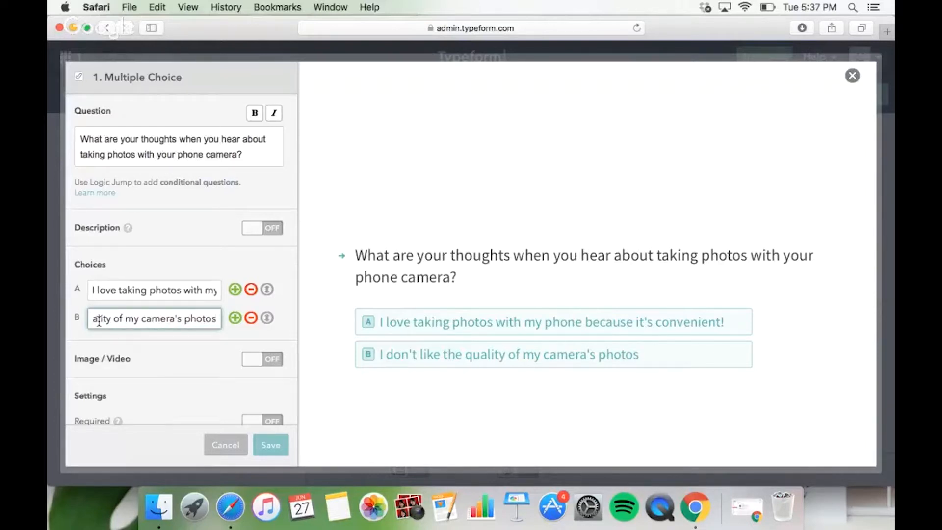
{"action": "scroll", "coordinate": [125, 340], "scroll_direction": "down", "scroll_amount": 3}
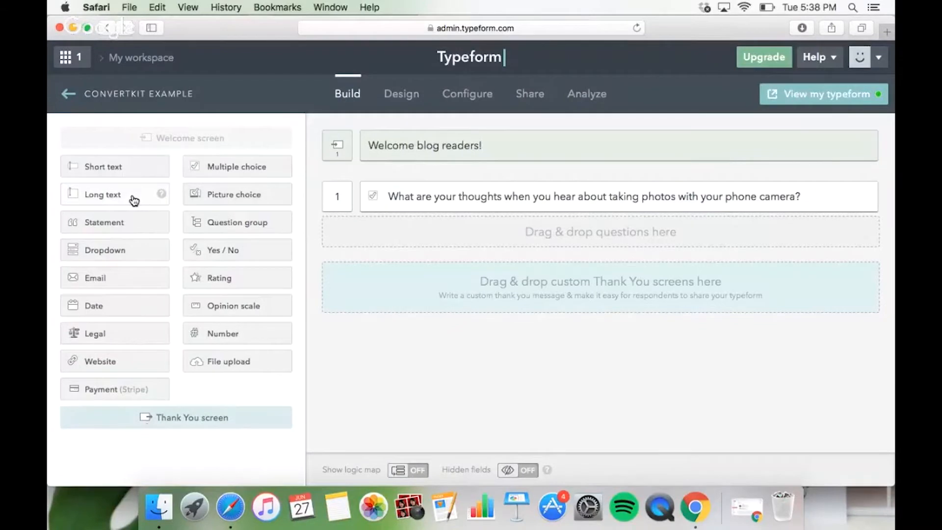
Add a long text question asking "What is your background like with taking photos with your phone camera?" and move it above the multiple choice question.
{"action": "left_click", "coordinate": [134, 200]}
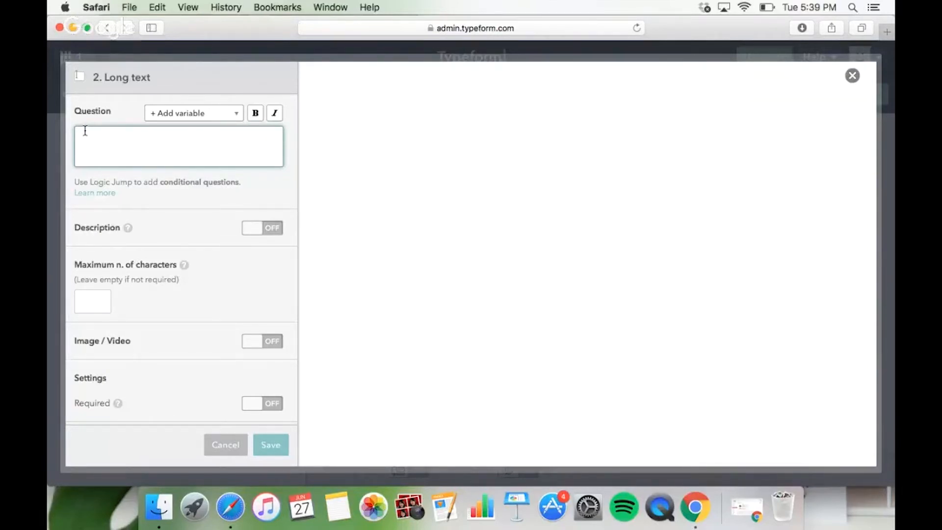
{"action": "type", "text": "What is your bac"}
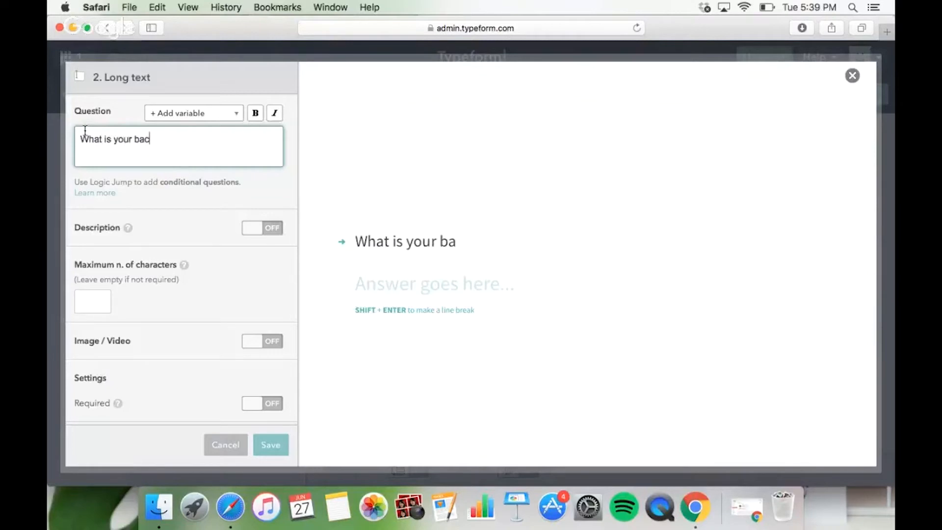
{"action": "type", "text": "kground like with"}
{"action": "key", "text": "BackSpace"}
{"action": "type", "text": "it"}
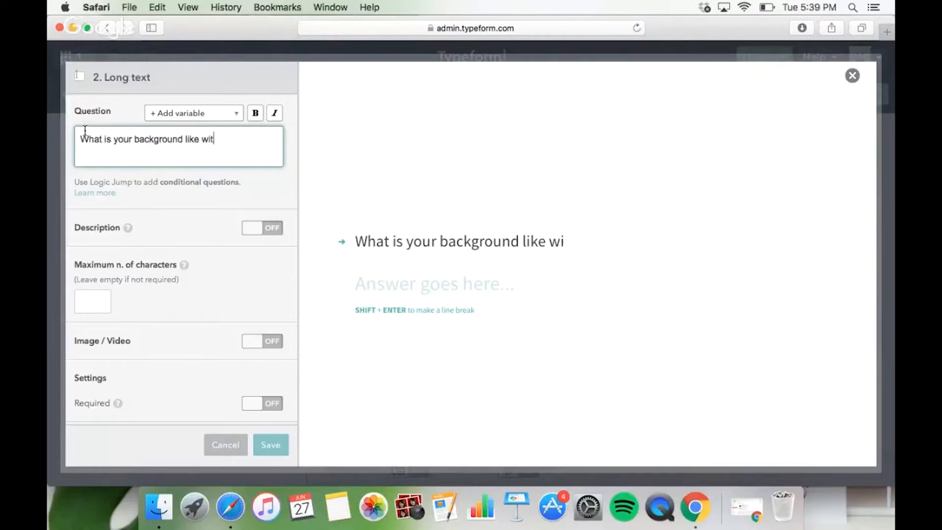
{"action": "type", "text": "h taking "}
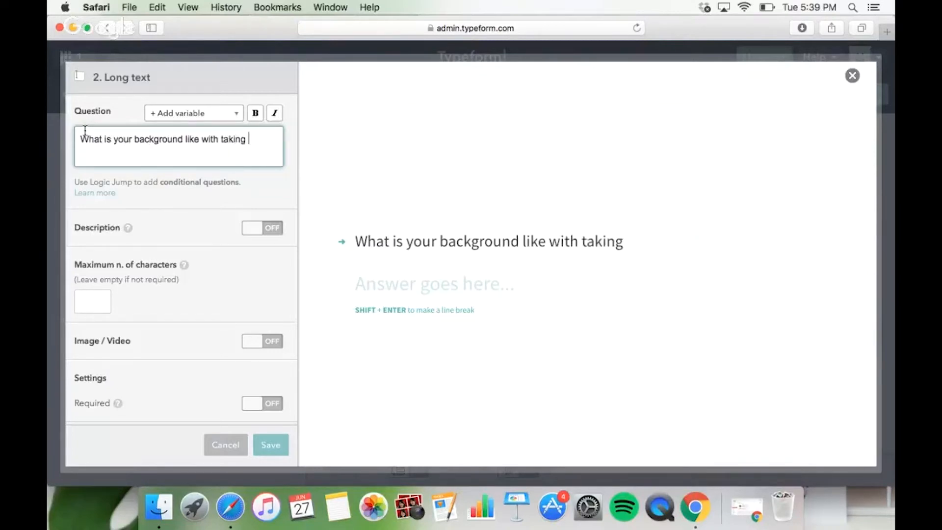
{"action": "type", "text": "photos with your "}
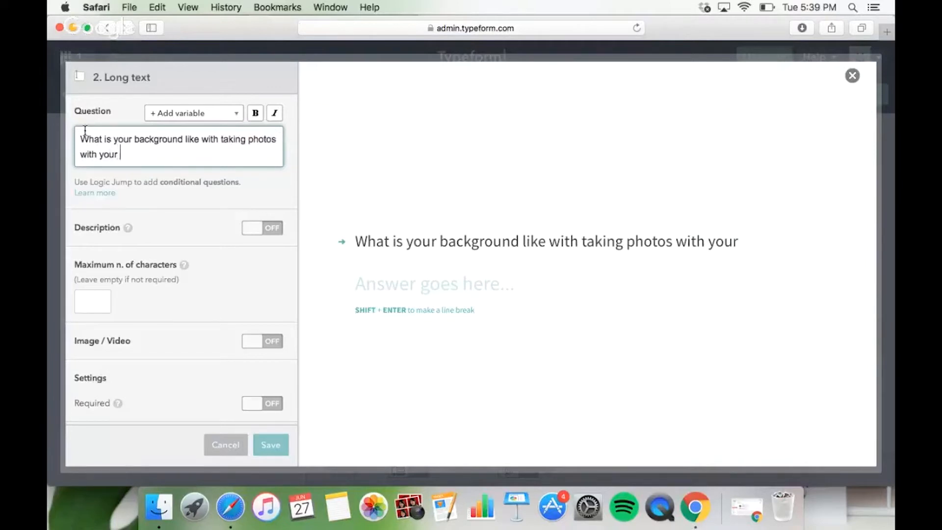
{"action": "type", "text": "phone camera?"}
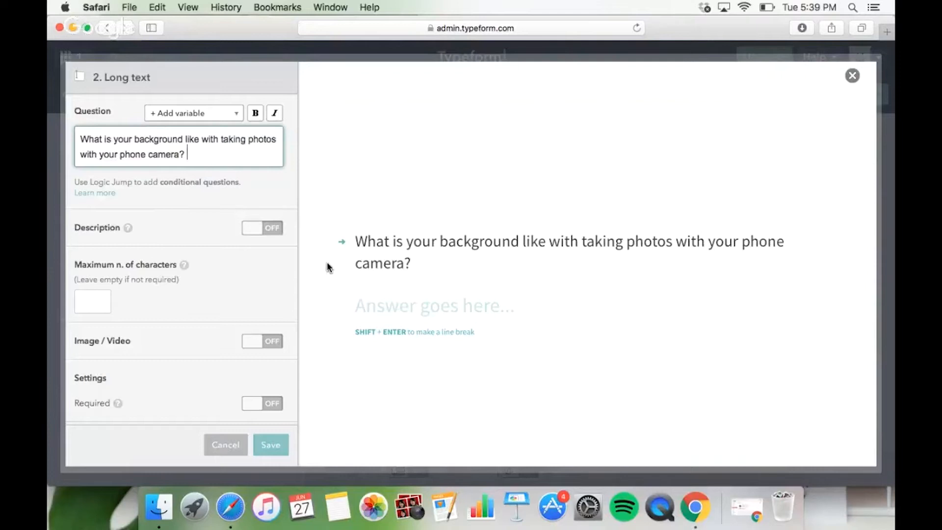
{"action": "scroll", "coordinate": [167, 327], "scroll_direction": "down", "scroll_amount": 1}
{"action": "scroll", "coordinate": [166, 324], "scroll_direction": "up", "scroll_amount": 1}
{"action": "left_click", "coordinate": [269, 447]}
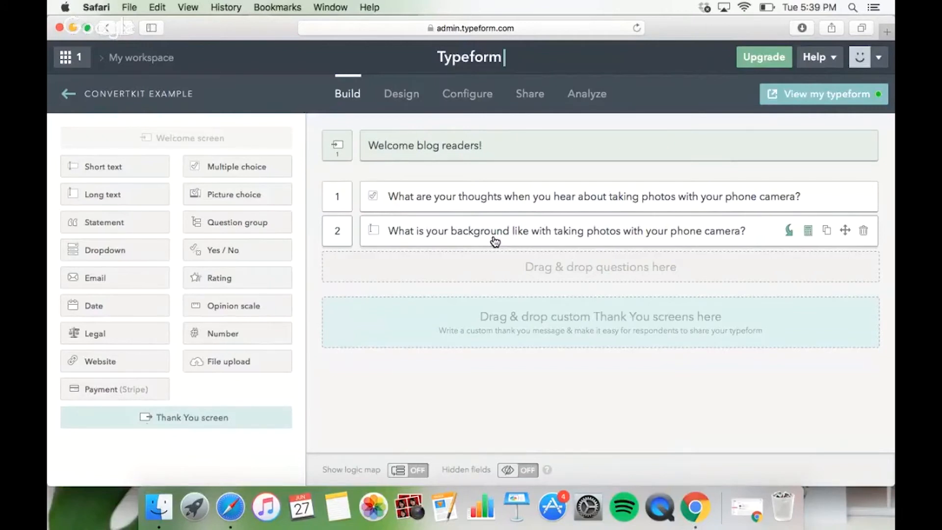
{"action": "left_click_drag", "start_coordinate": [495, 239], "coordinate": [488, 196]}
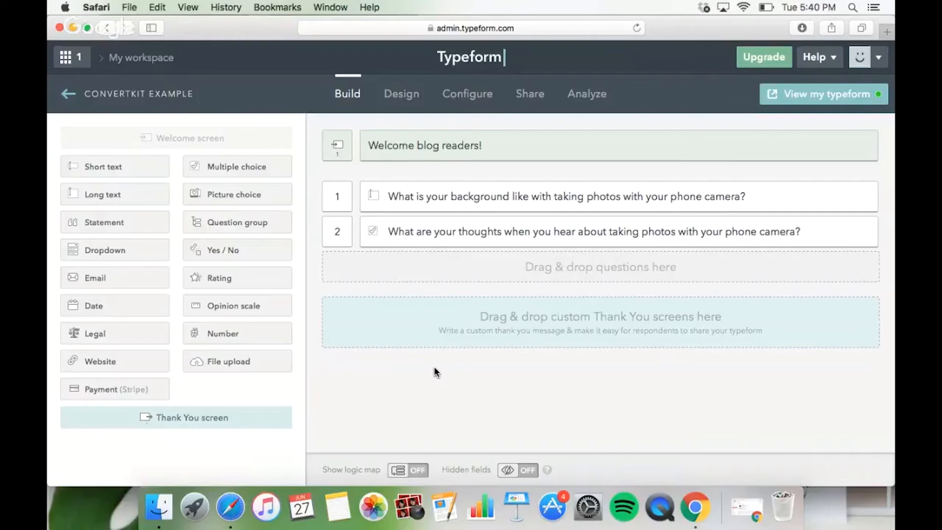
View the live typeform and start the survey to examine how its two questions appear to respondents.
{"action": "left_click", "coordinate": [794, 102]}
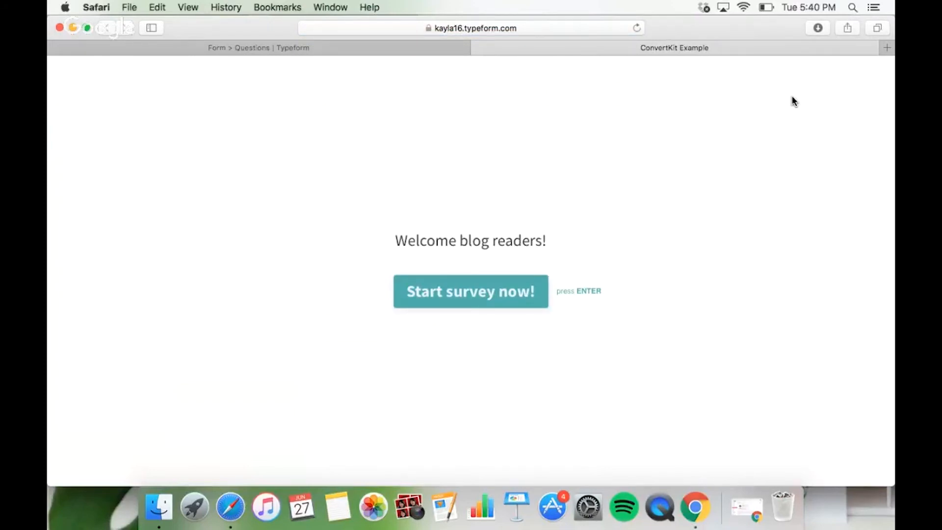
{"action": "left_click", "coordinate": [535, 284]}
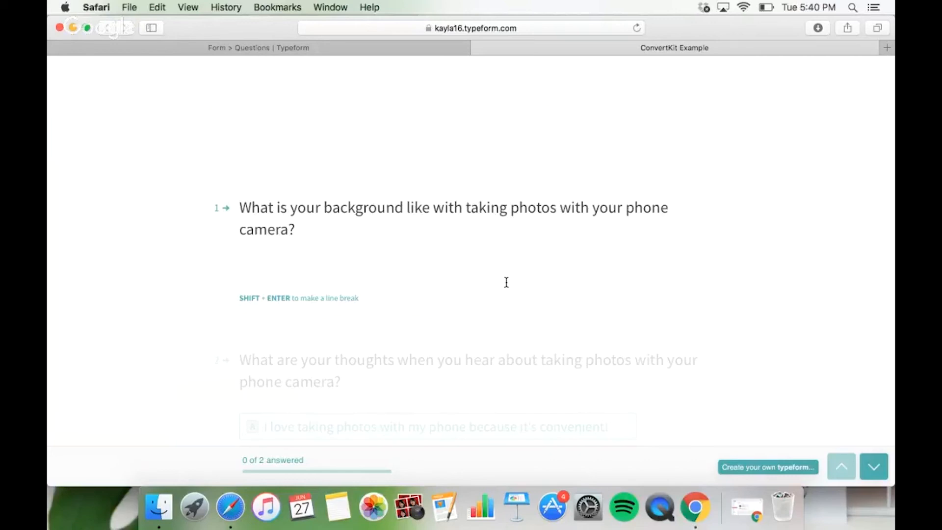
{"action": "scroll", "coordinate": [507, 285], "scroll_direction": "down", "scroll_amount": 10}
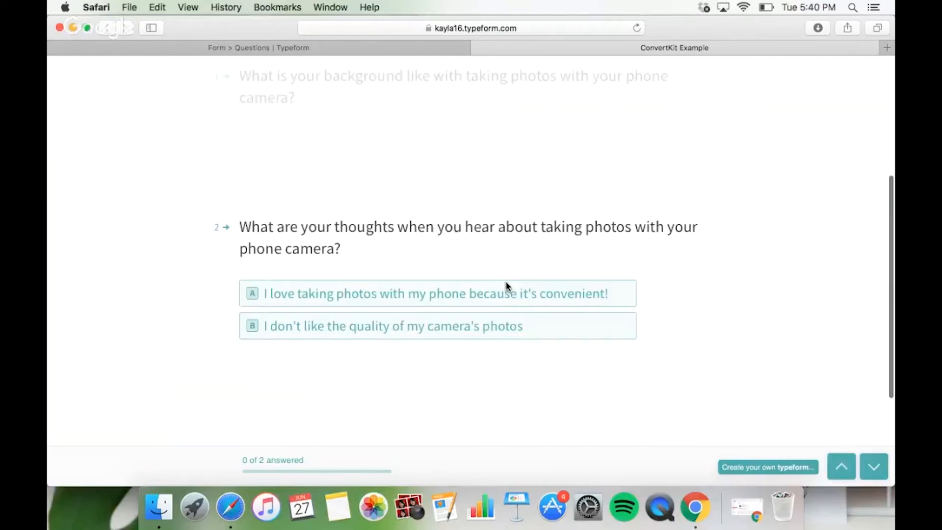